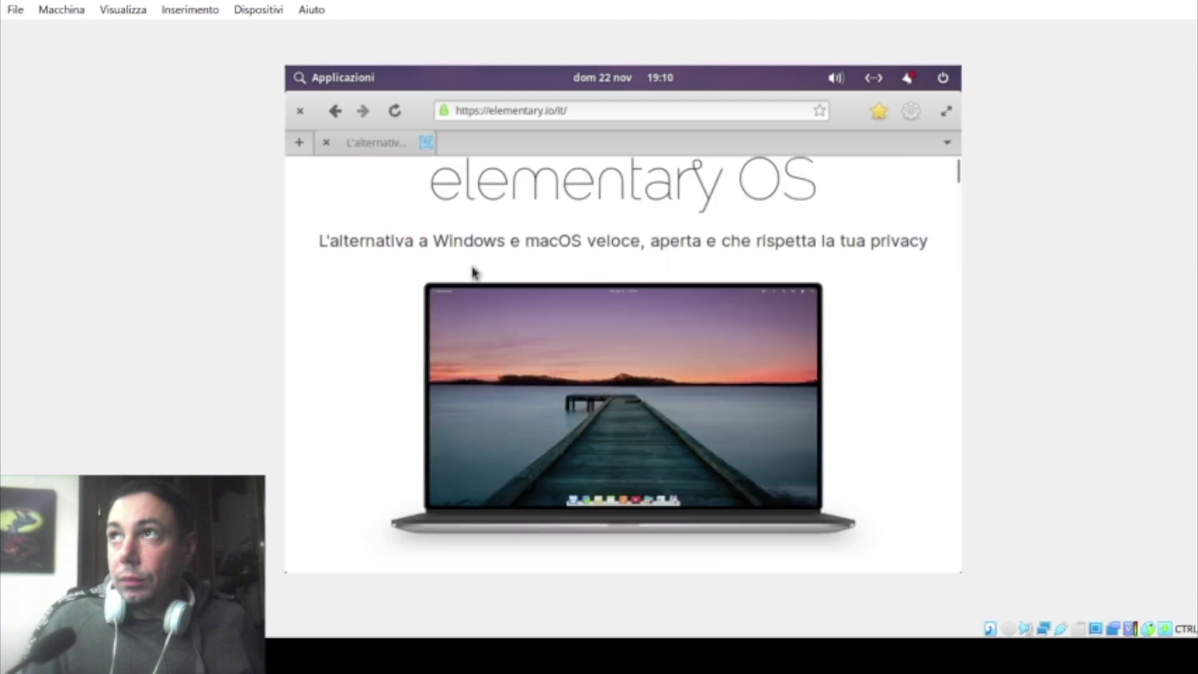
- Review the pay-what-you-want options on the elementary OS page, select the custom amount option, and close the browser
{"action": "scroll", "coordinate": [472, 272], "scroll_direction": "down", "scroll_amount": 5}
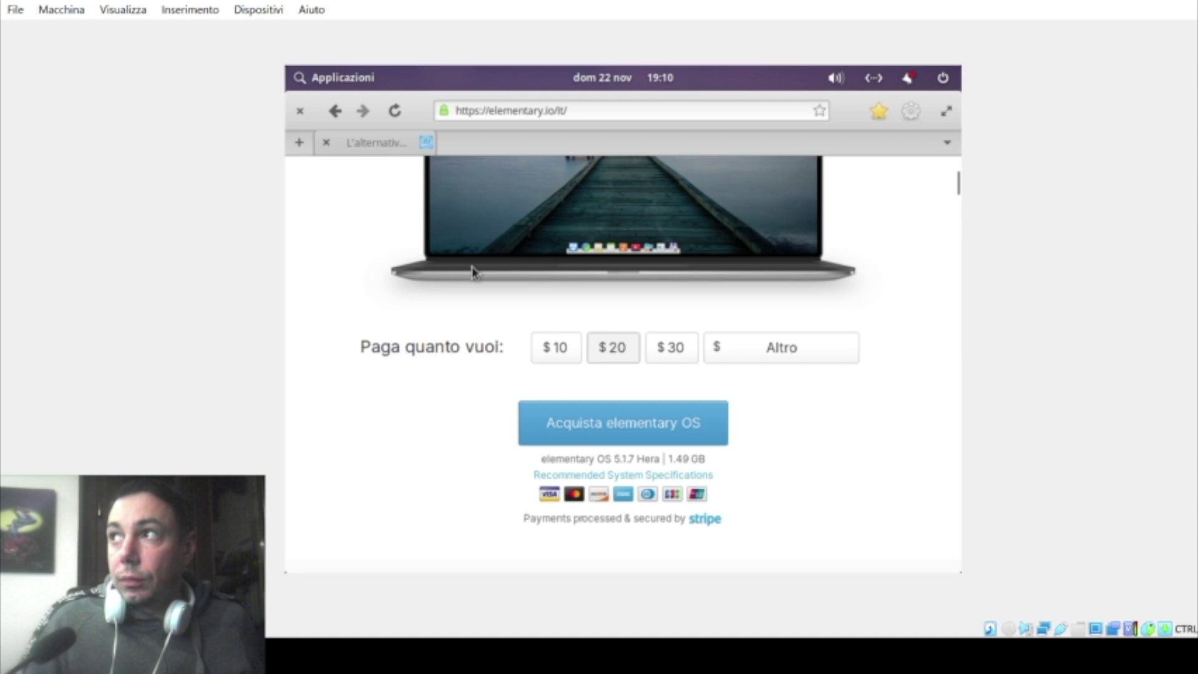
{"action": "scroll", "coordinate": [589, 459], "scroll_direction": "up", "scroll_amount": 2}
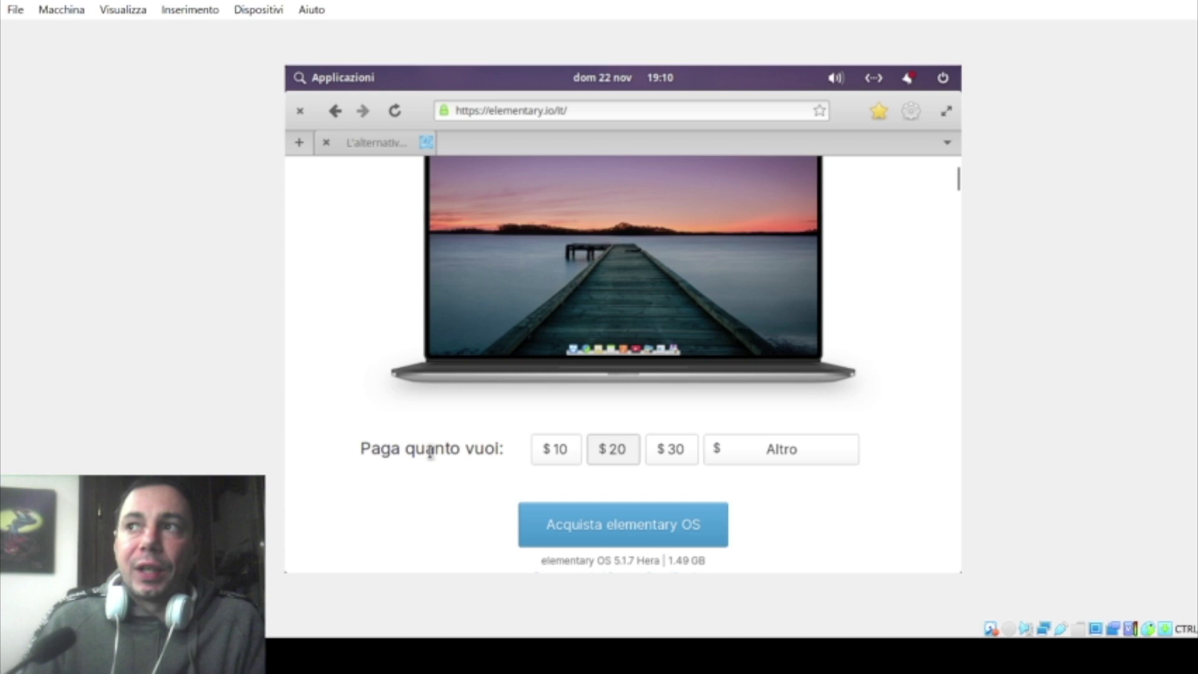
{"action": "left_click", "coordinate": [767, 449]}
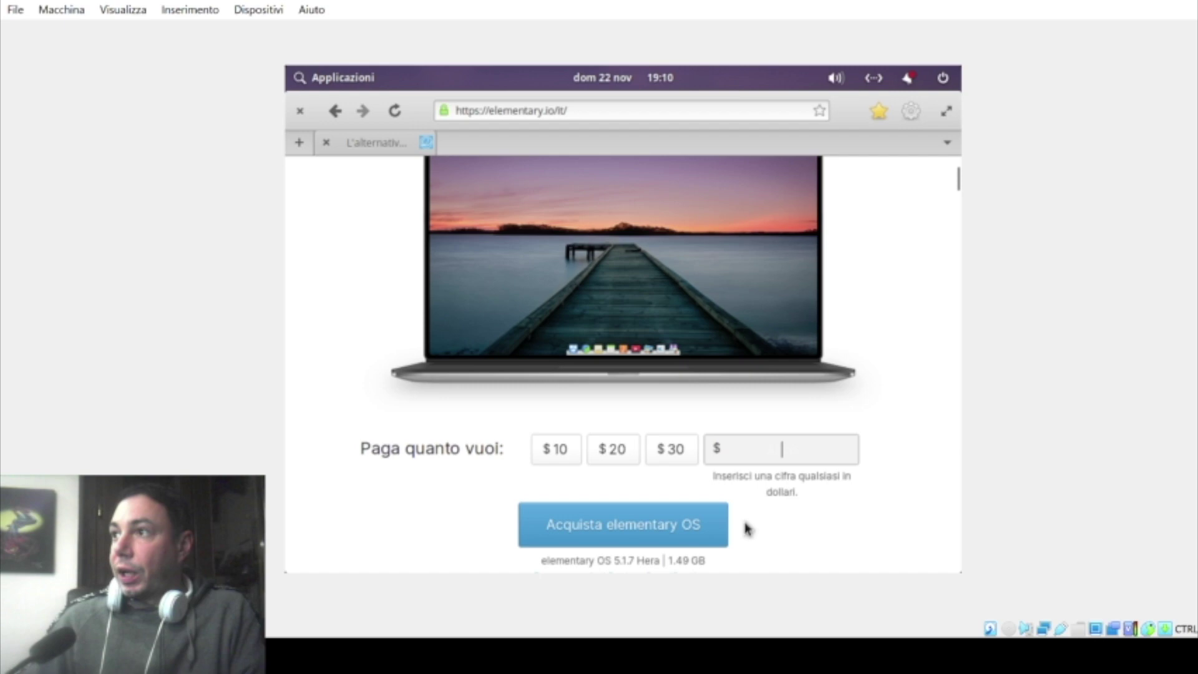
{"action": "scroll", "coordinate": [679, 533], "scroll_direction": "up", "scroll_amount": 3}
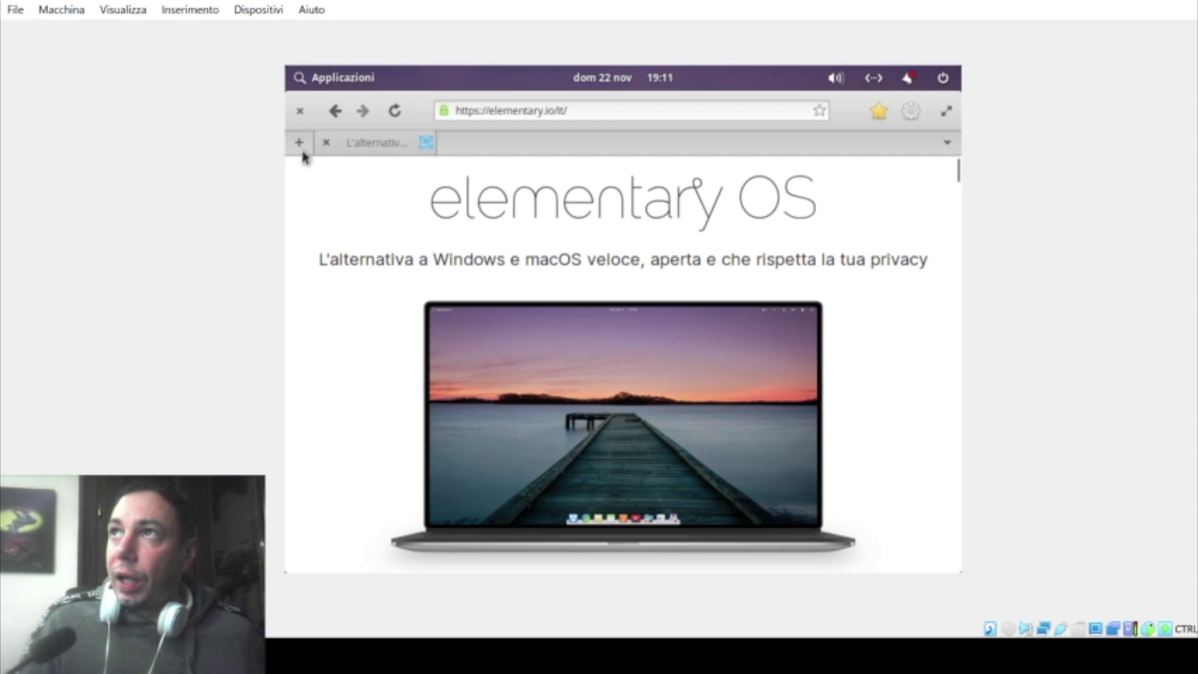
{"action": "left_click", "coordinate": [299, 110]}
- Open Terminale from the second page of the applications list and close its window
{"action": "left_click", "coordinate": [334, 81]}
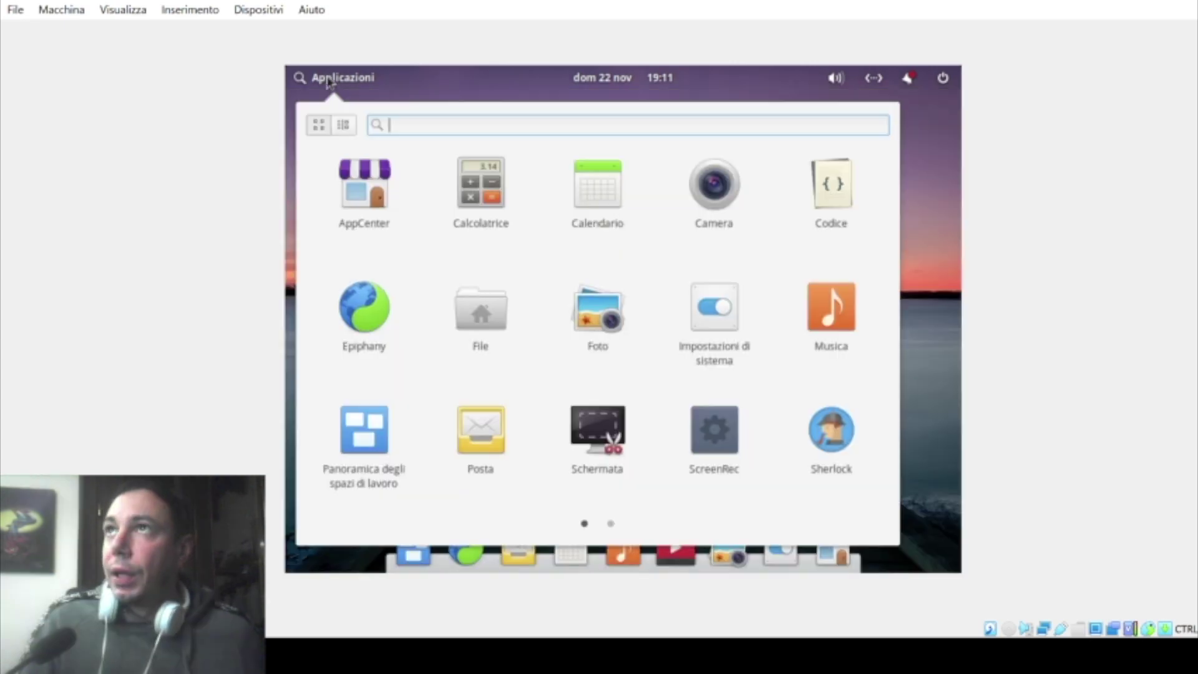
{"action": "left_click", "coordinate": [331, 80]}
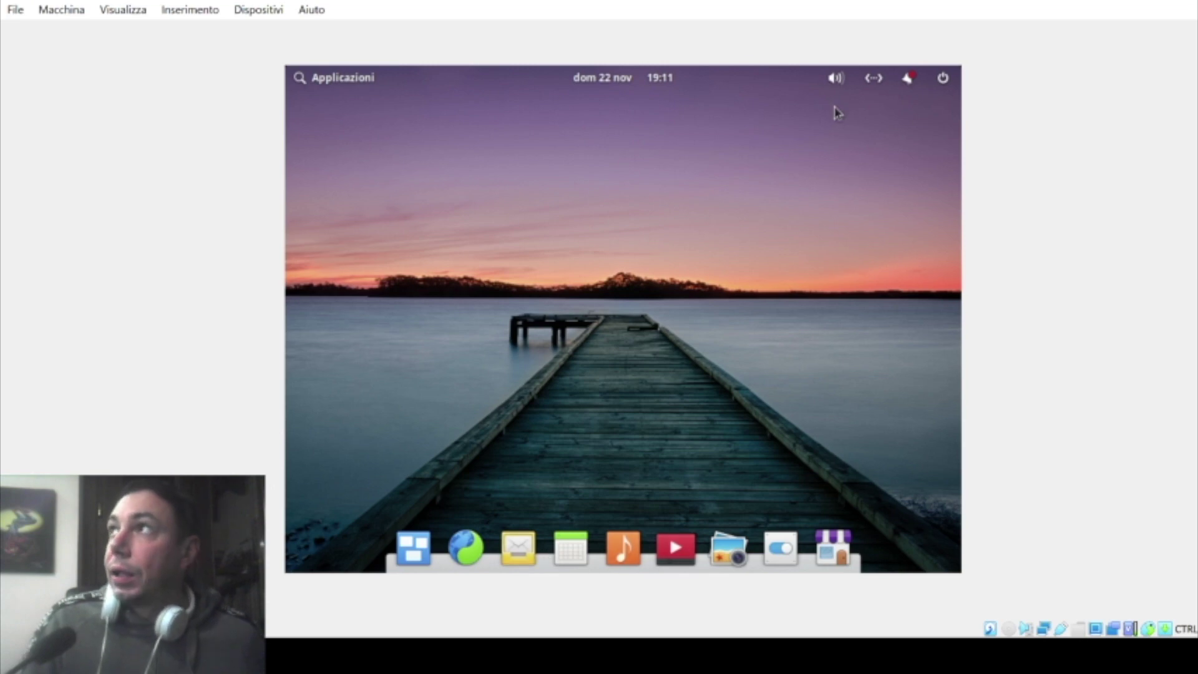
{"action": "left_click", "coordinate": [366, 78]}
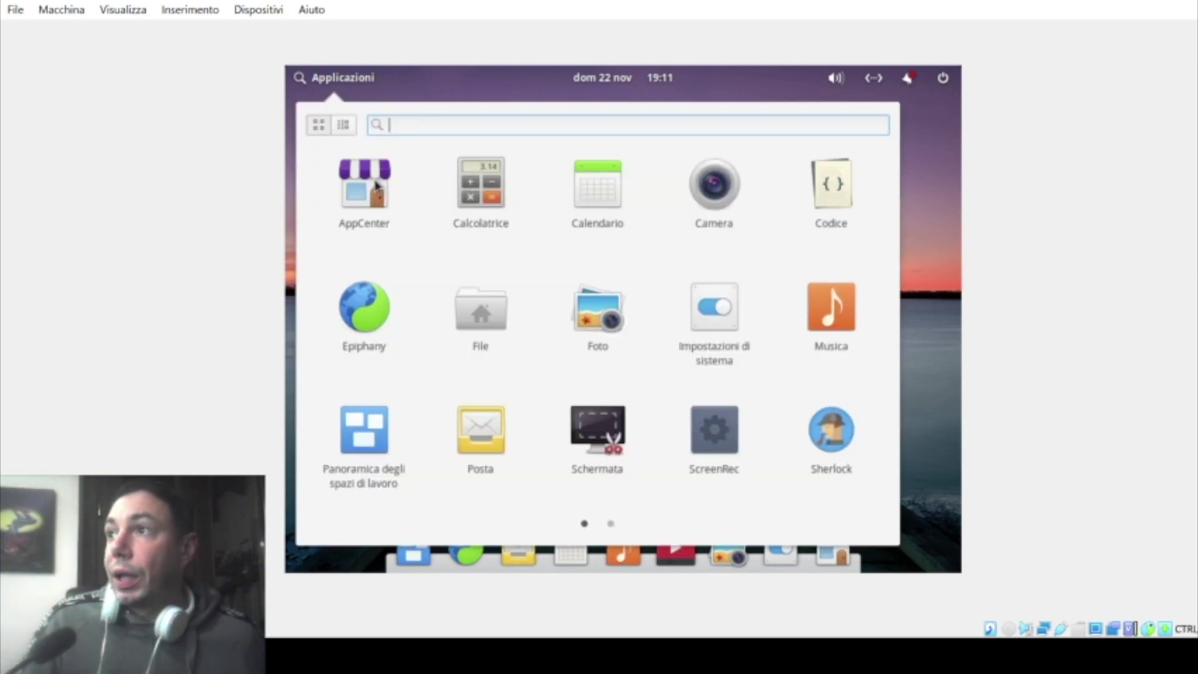
{"action": "left_click", "coordinate": [611, 524]}
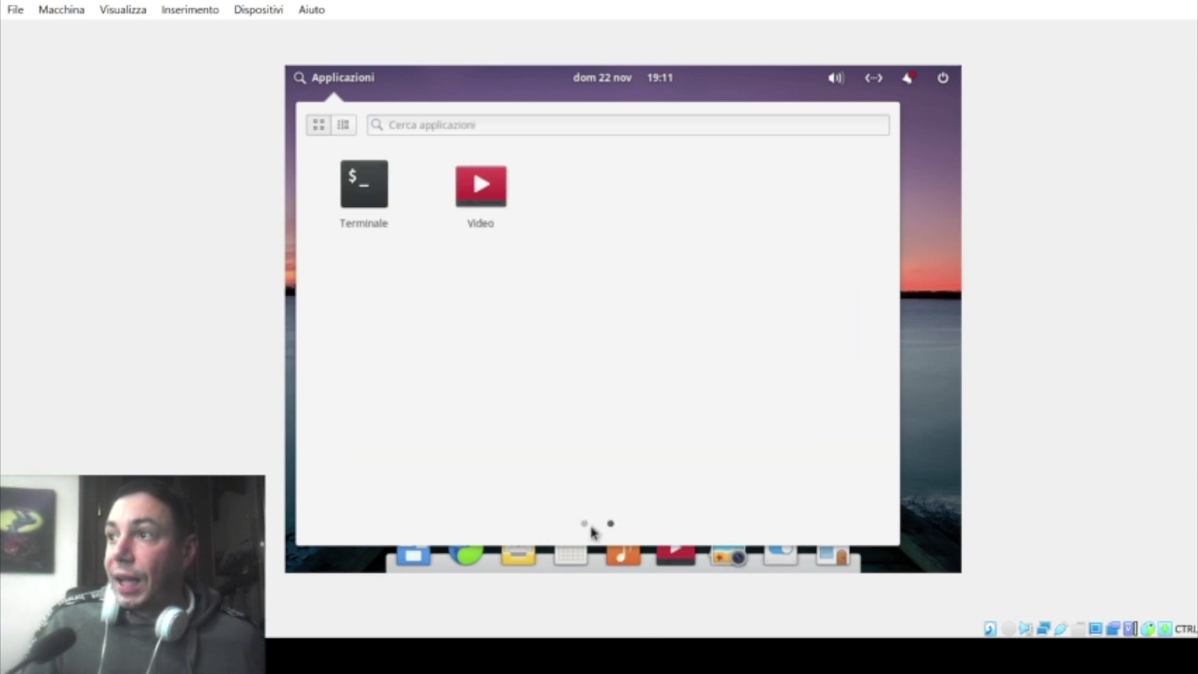
{"action": "left_click", "coordinate": [383, 182]}
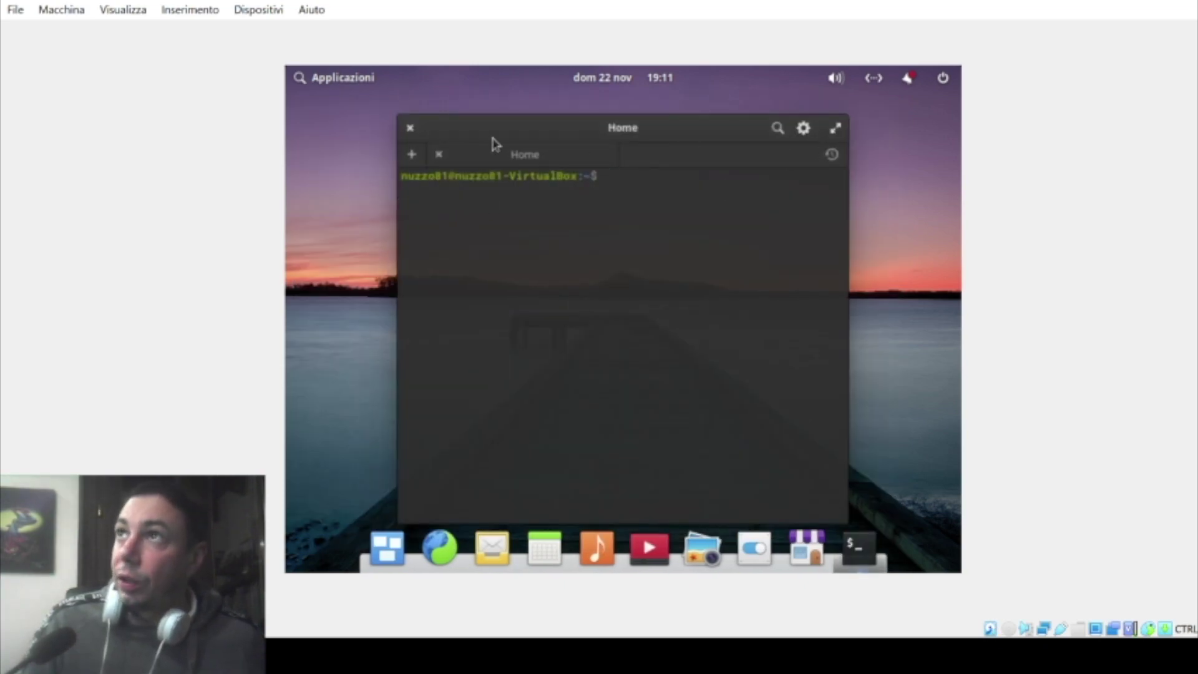
{"action": "left_click", "coordinate": [410, 129]}
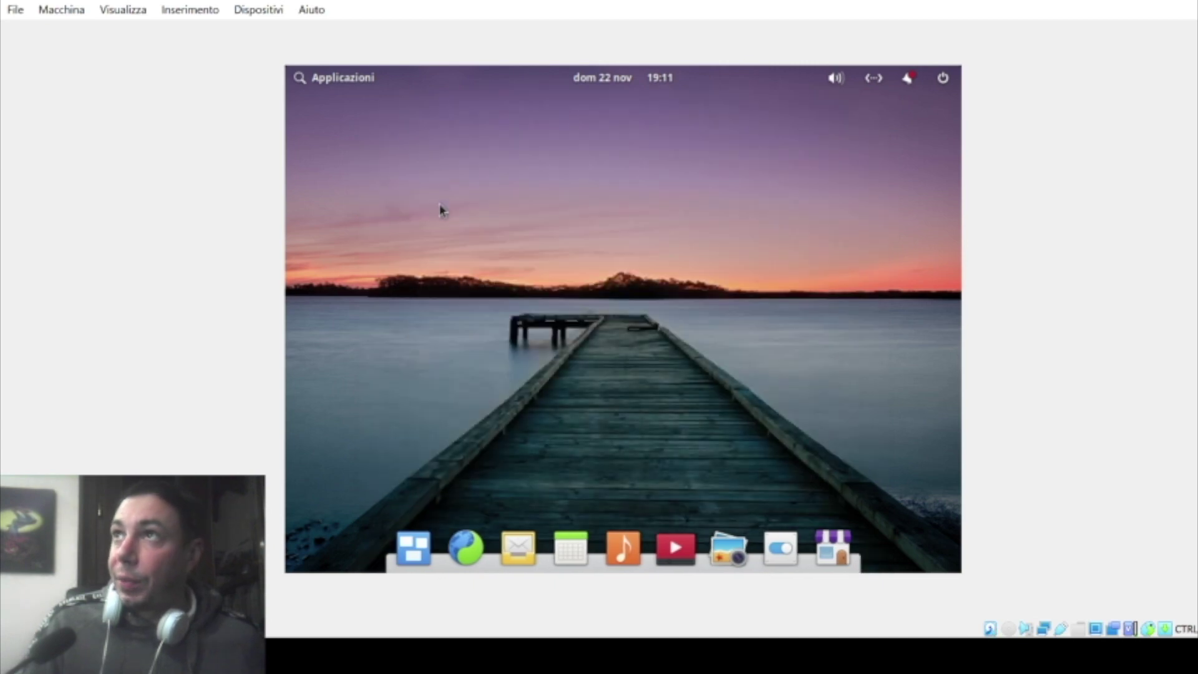
- Launch AppCenter from the first page of the applications list
{"action": "left_click", "coordinate": [333, 80]}
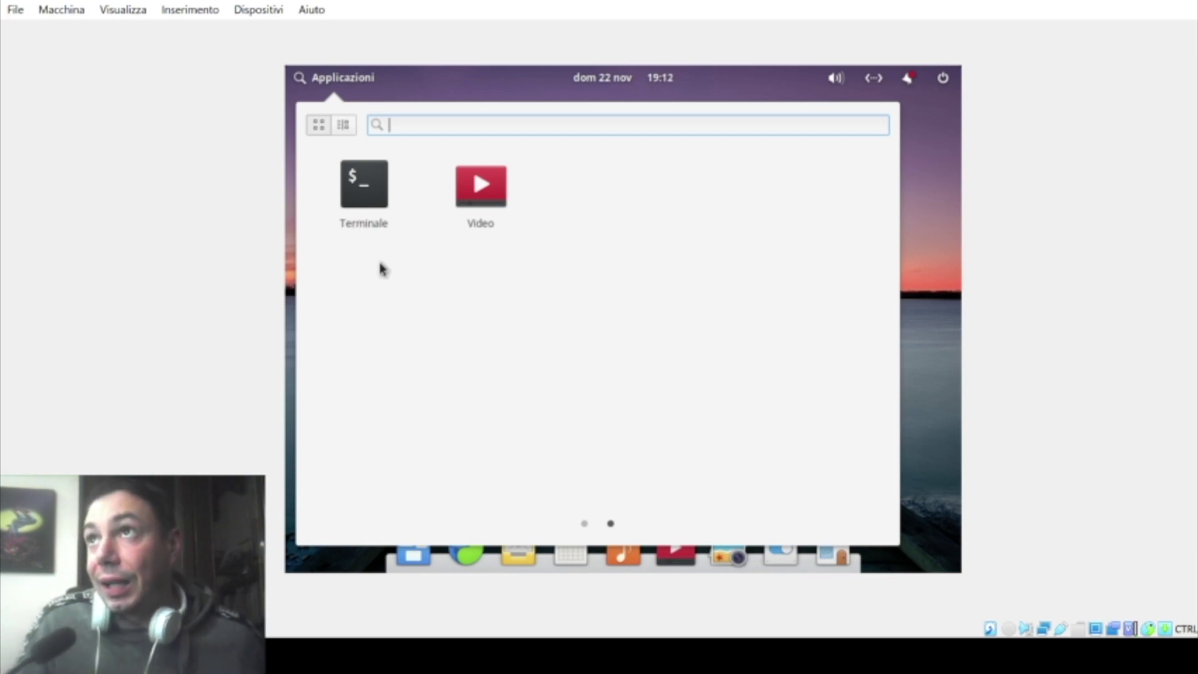
{"action": "left_click", "coordinate": [587, 524]}
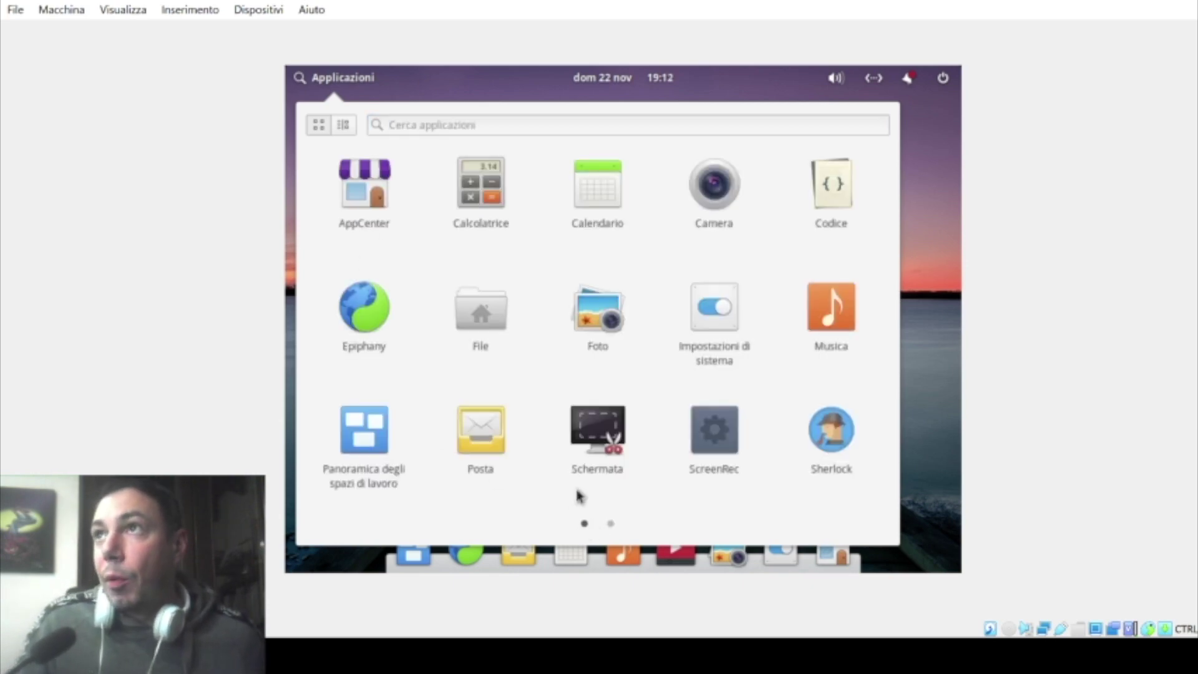
{"action": "left_click", "coordinate": [378, 206]}
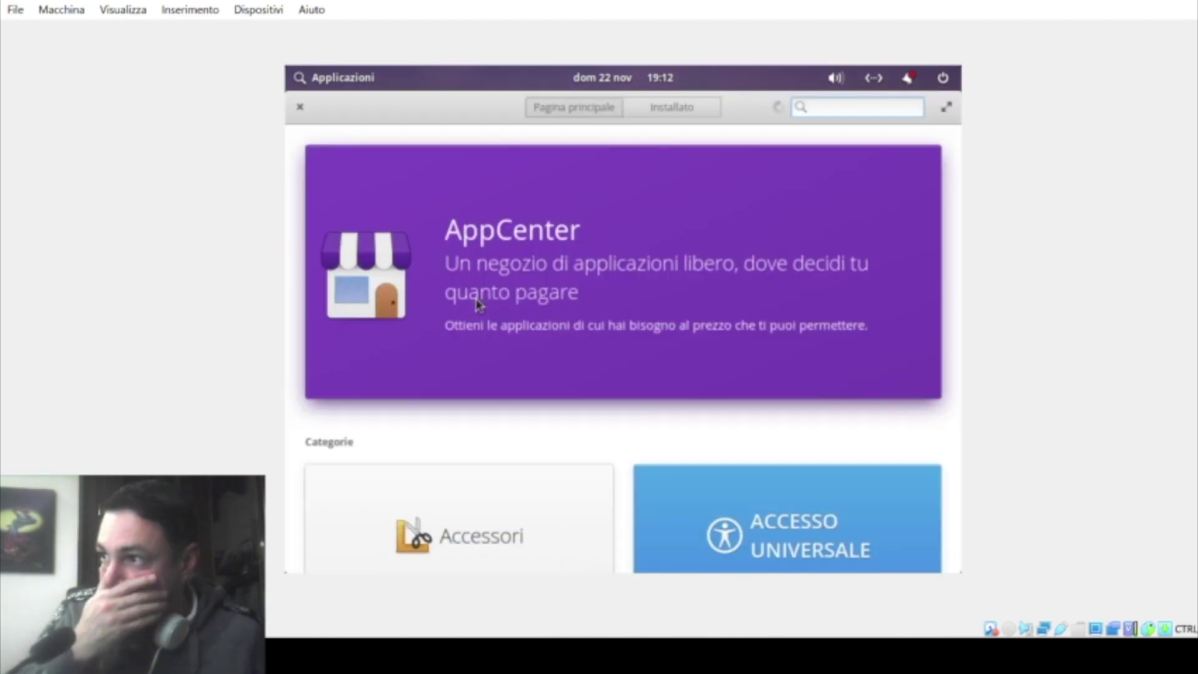
- Browse the AppCenter categories and open the Audio category
{"action": "scroll", "coordinate": [478, 305], "scroll_direction": "down", "scroll_amount": 3}
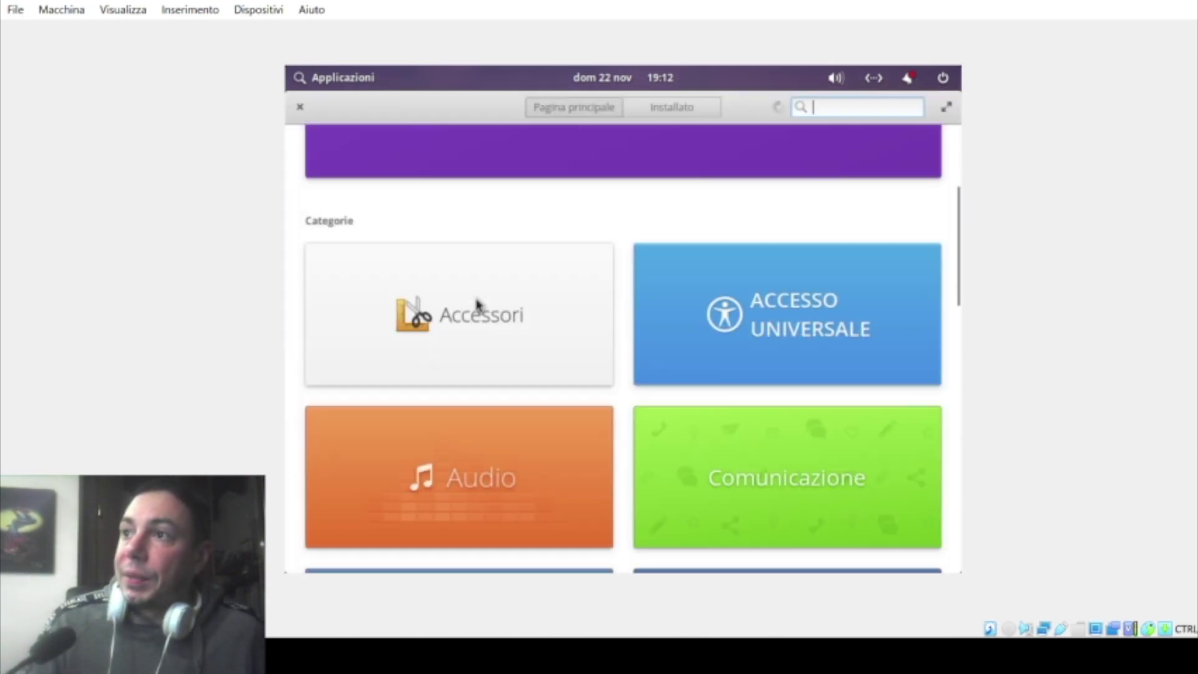
{"action": "scroll", "coordinate": [478, 304], "scroll_direction": "down", "scroll_amount": 3}
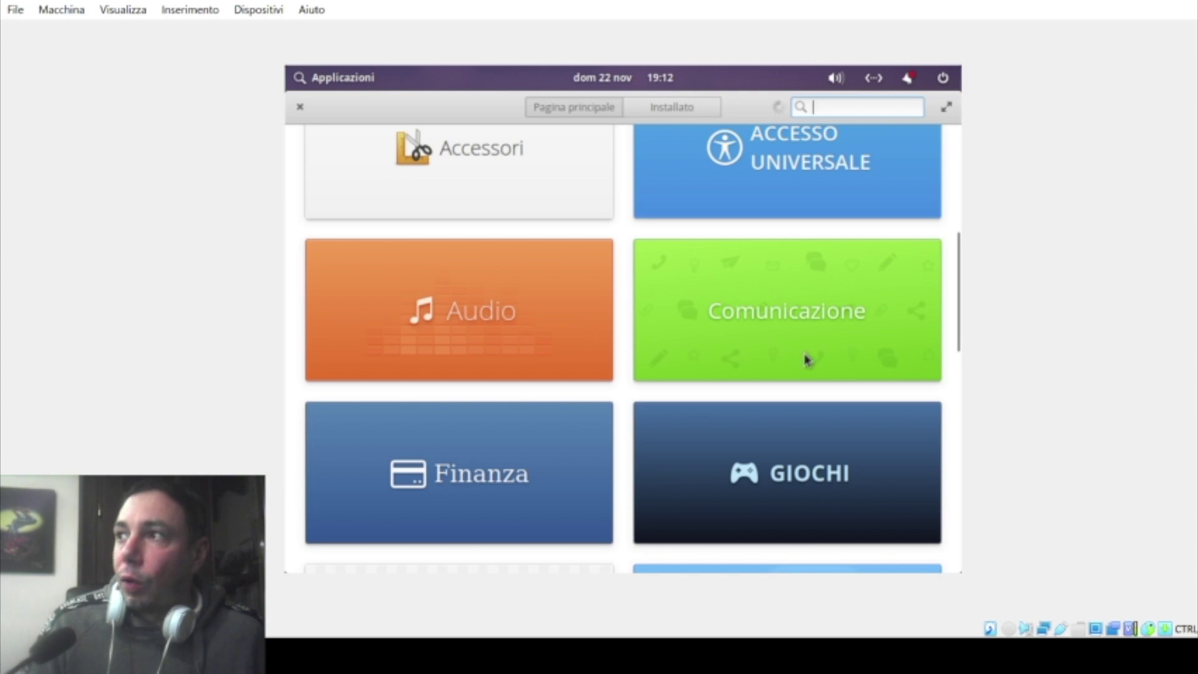
{"action": "scroll", "coordinate": [806, 359], "scroll_direction": "down", "scroll_amount": 3}
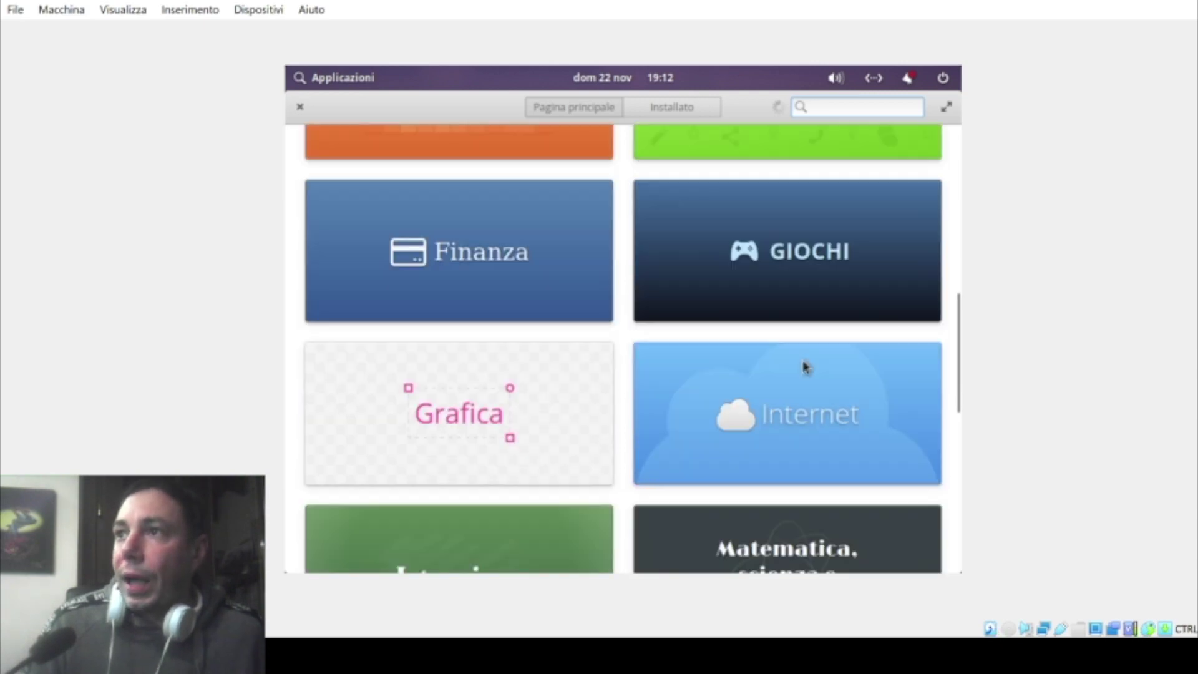
{"action": "scroll", "coordinate": [804, 367], "scroll_direction": "down", "scroll_amount": 3}
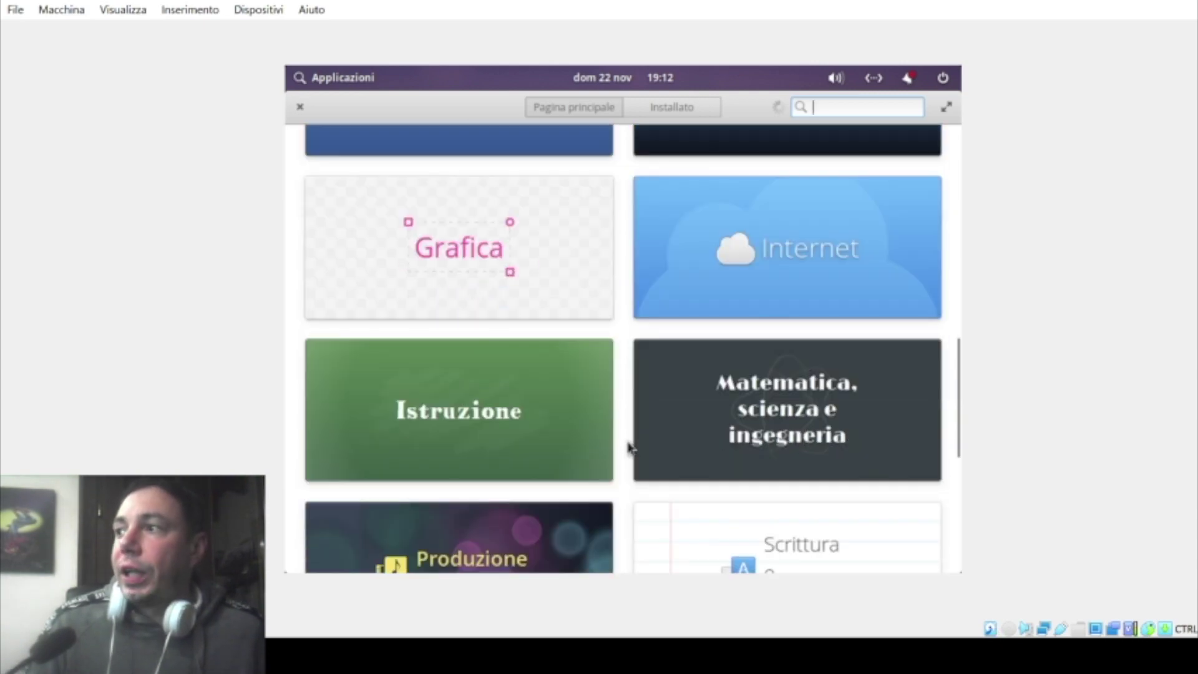
{"action": "scroll", "coordinate": [626, 447], "scroll_direction": "up", "scroll_amount": 3}
{"action": "scroll", "coordinate": [579, 400], "scroll_direction": "up", "scroll_amount": 3}
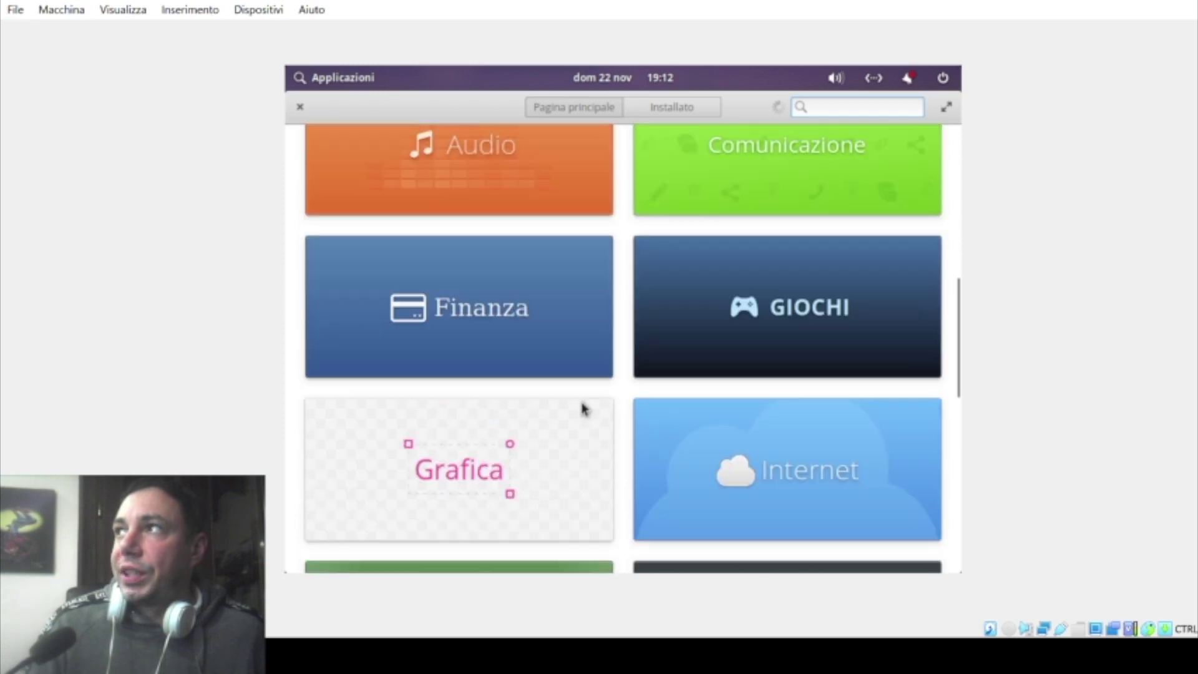
{"action": "left_click", "coordinate": [567, 254]}
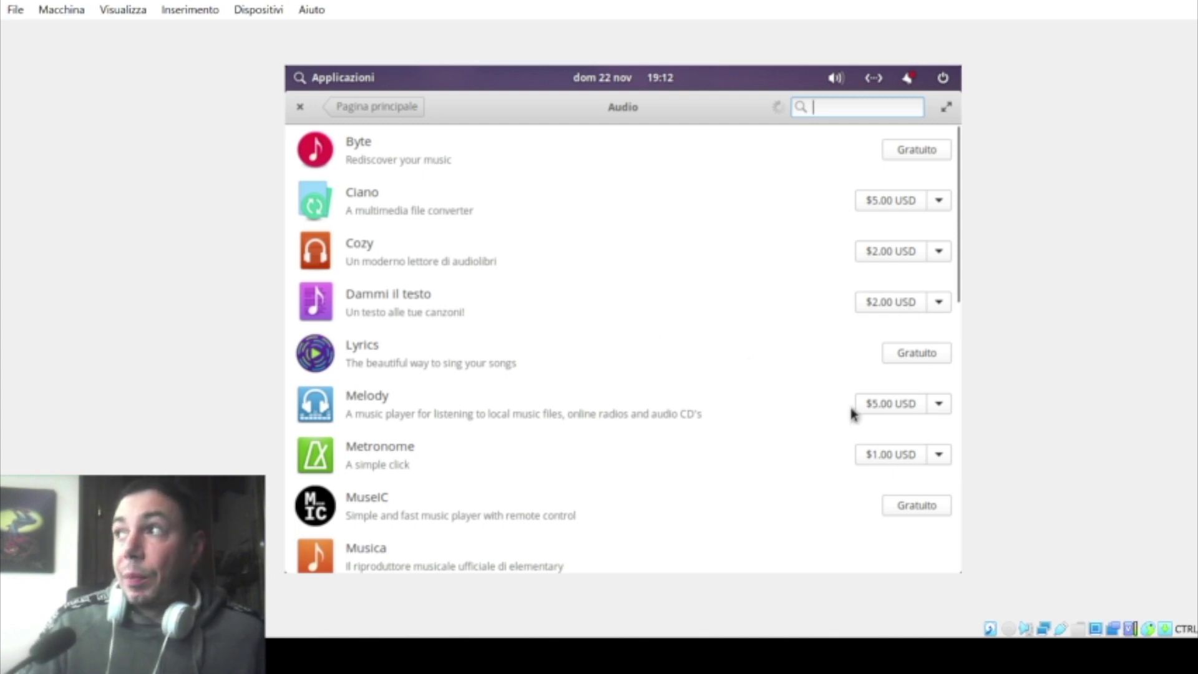
- Try to set a custom price of $0 for Dammi il testo, and close AppCenter
{"action": "left_click", "coordinate": [934, 309]}
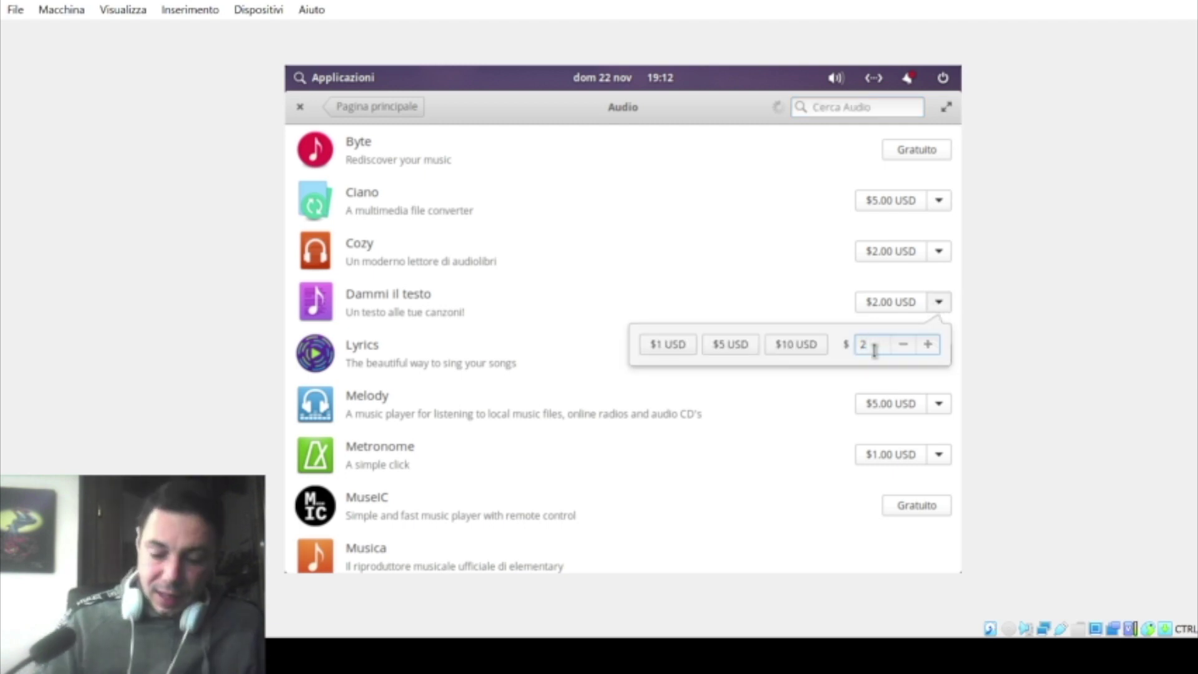
{"action": "key", "text": "BackSpace"}
{"action": "type", "text": "0"}
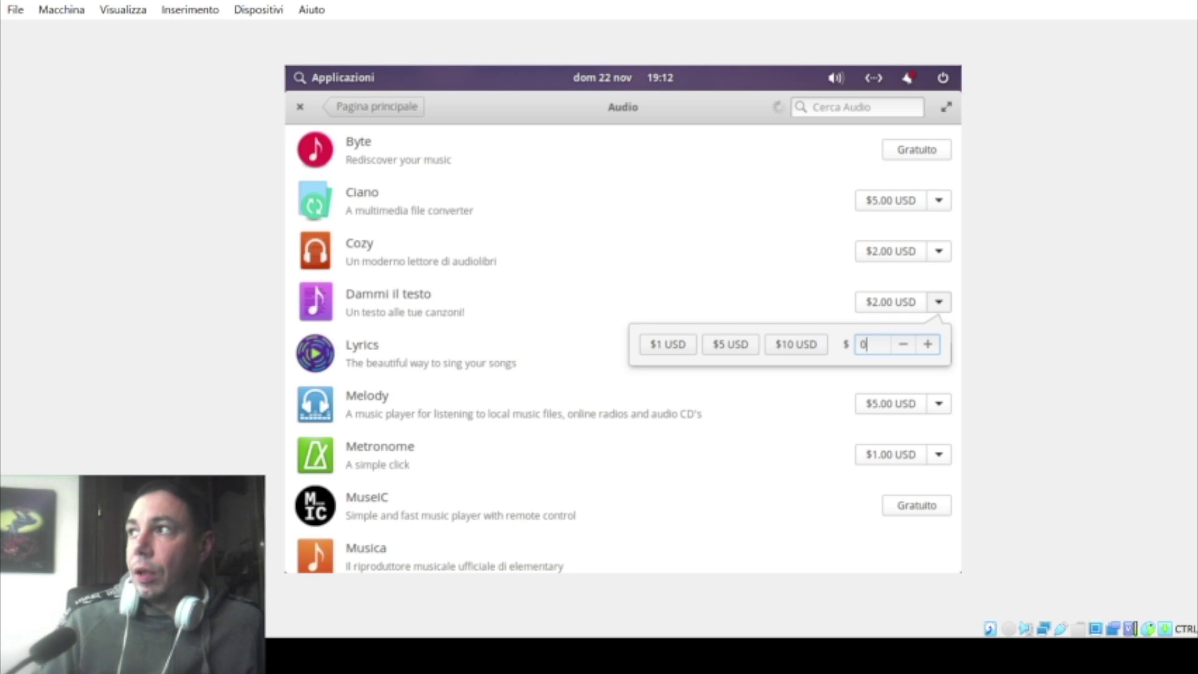
{"action": "key", "text": "Return"}
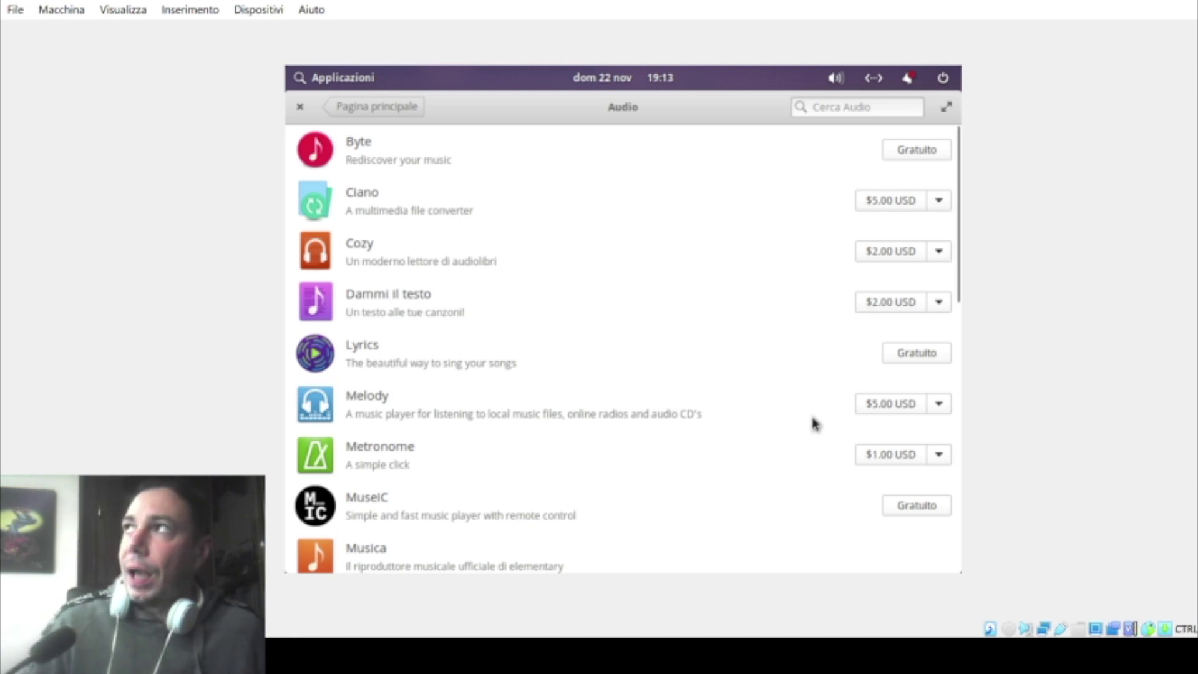
{"action": "left_click", "coordinate": [301, 107]}
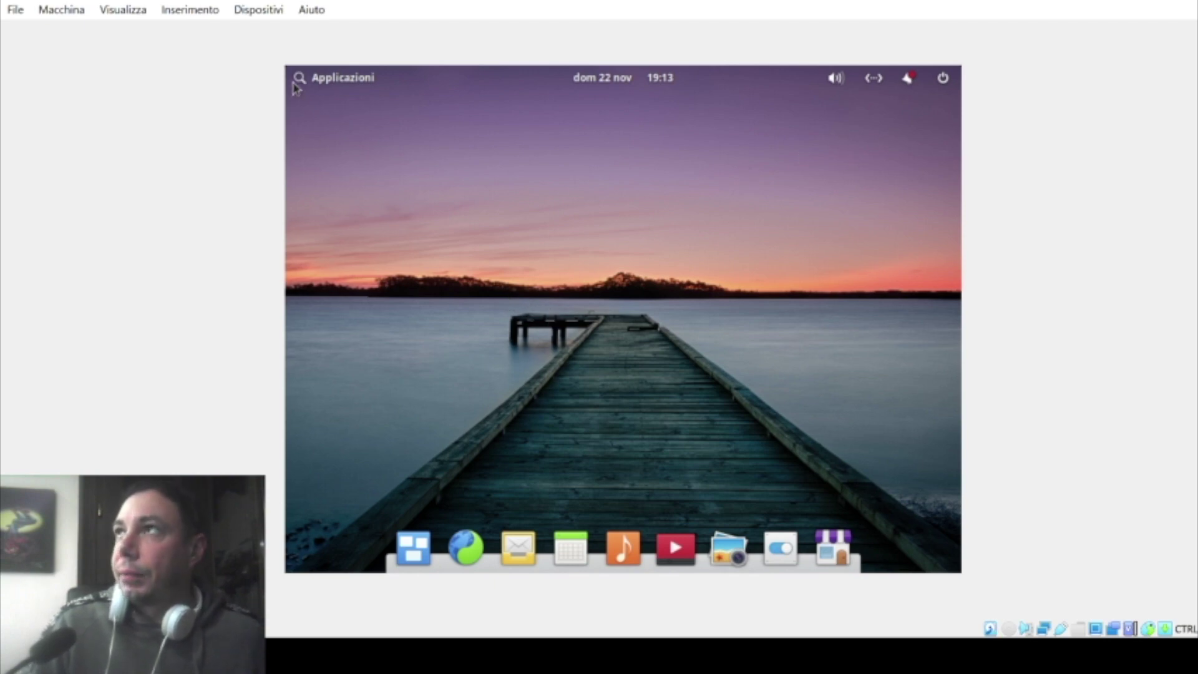
- Inspect the top bar's applications list, calendar and notifications
{"action": "left_click", "coordinate": [331, 81]}
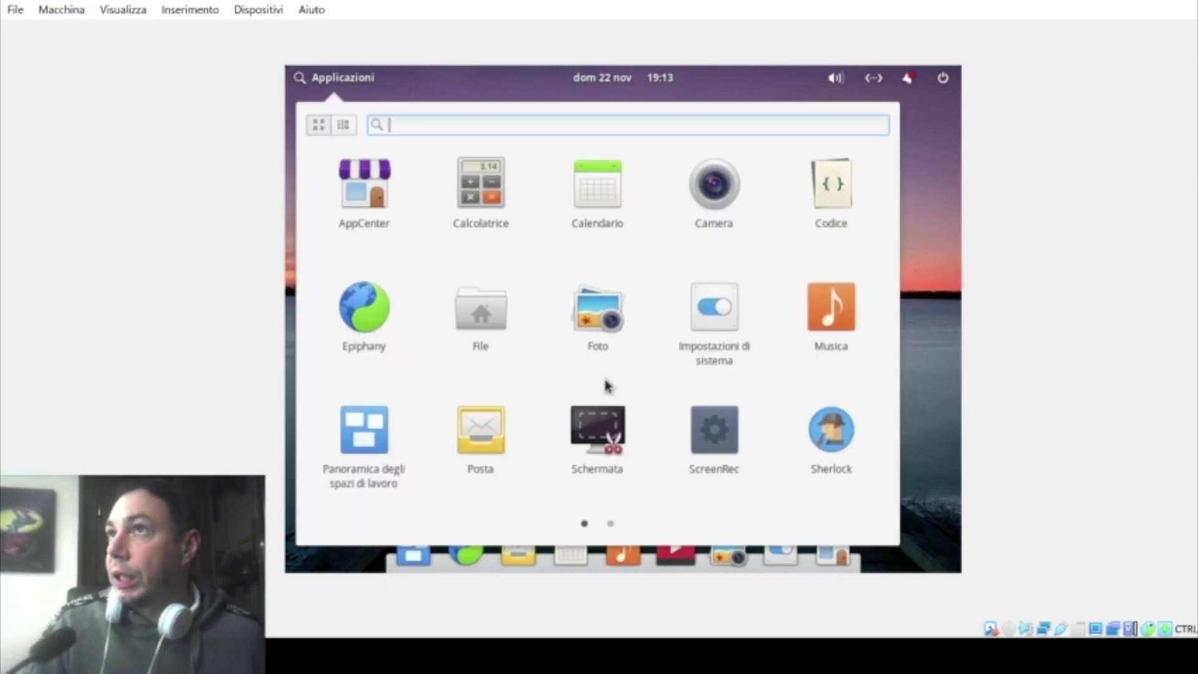
{"action": "left_click", "coordinate": [915, 302]}
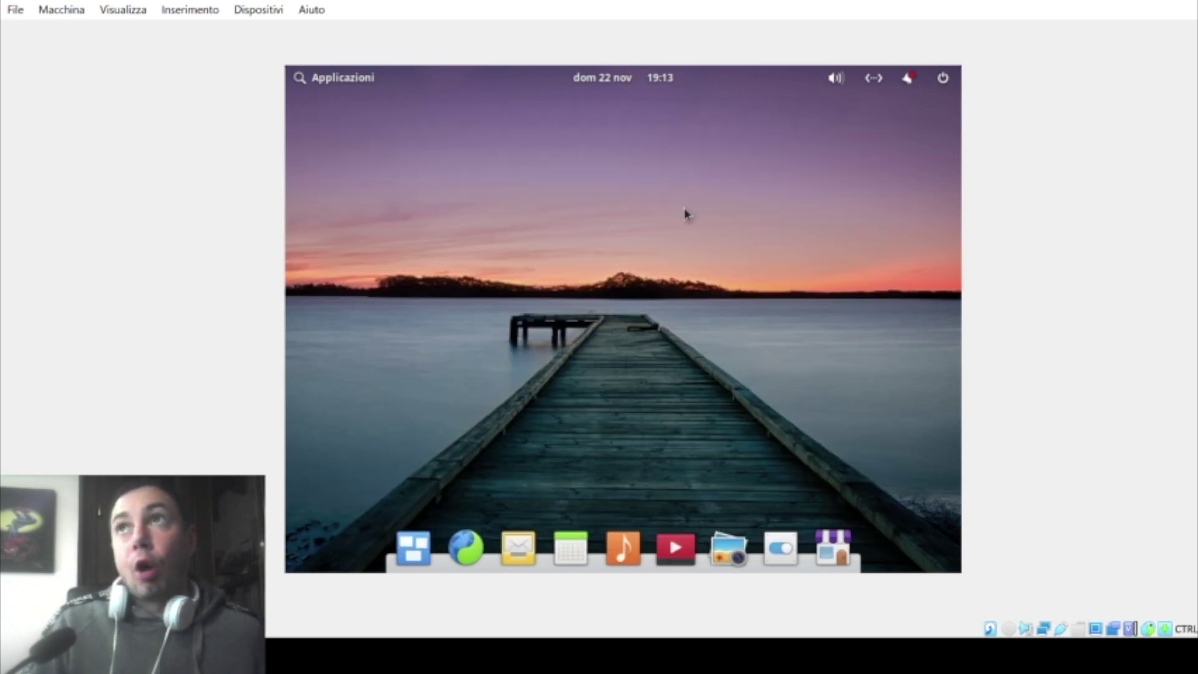
{"action": "left_click", "coordinate": [609, 82]}
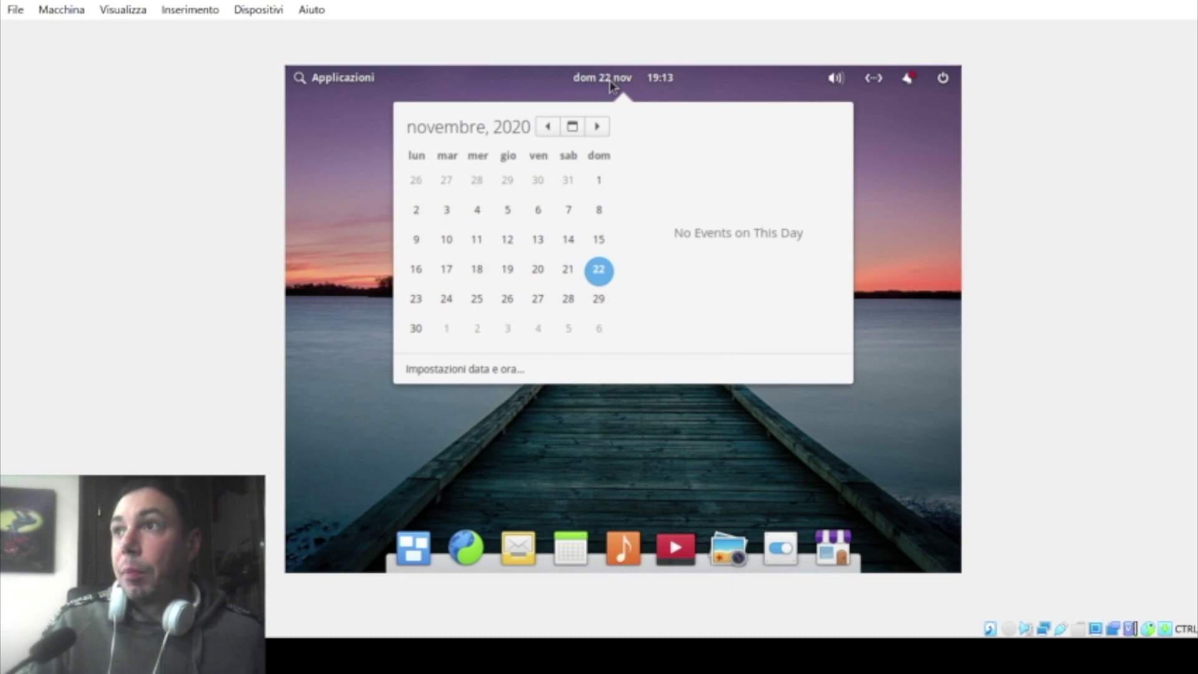
{"action": "left_click", "coordinate": [610, 81]}
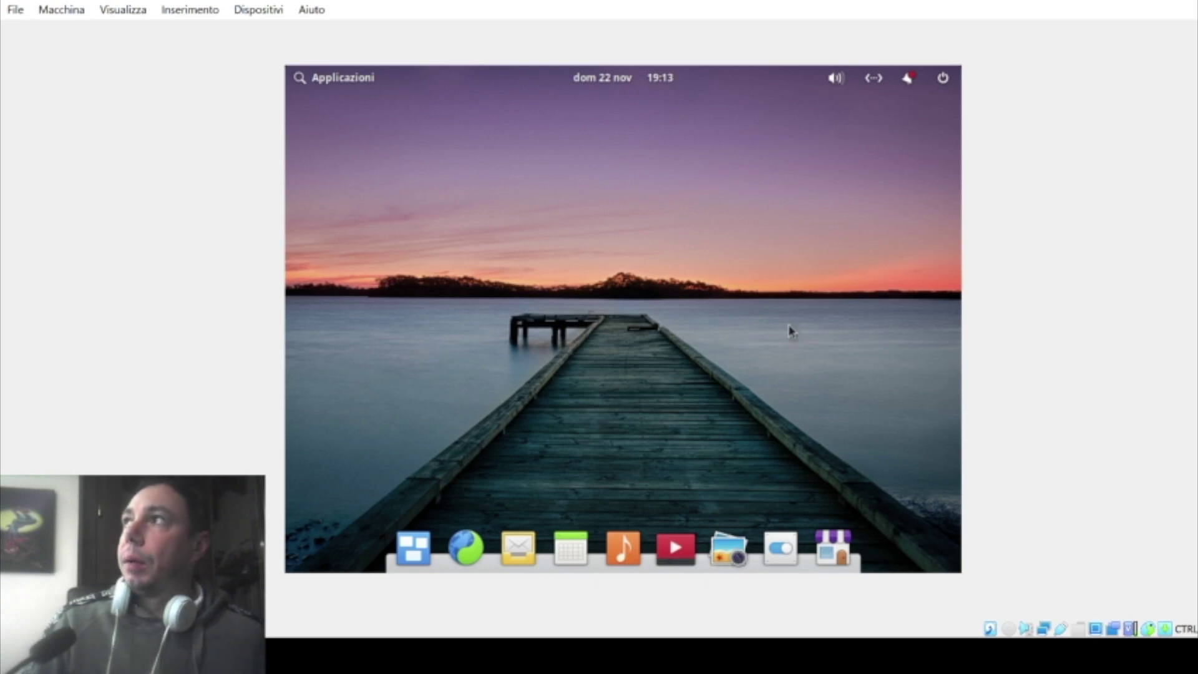
{"action": "left_click", "coordinate": [912, 81]}
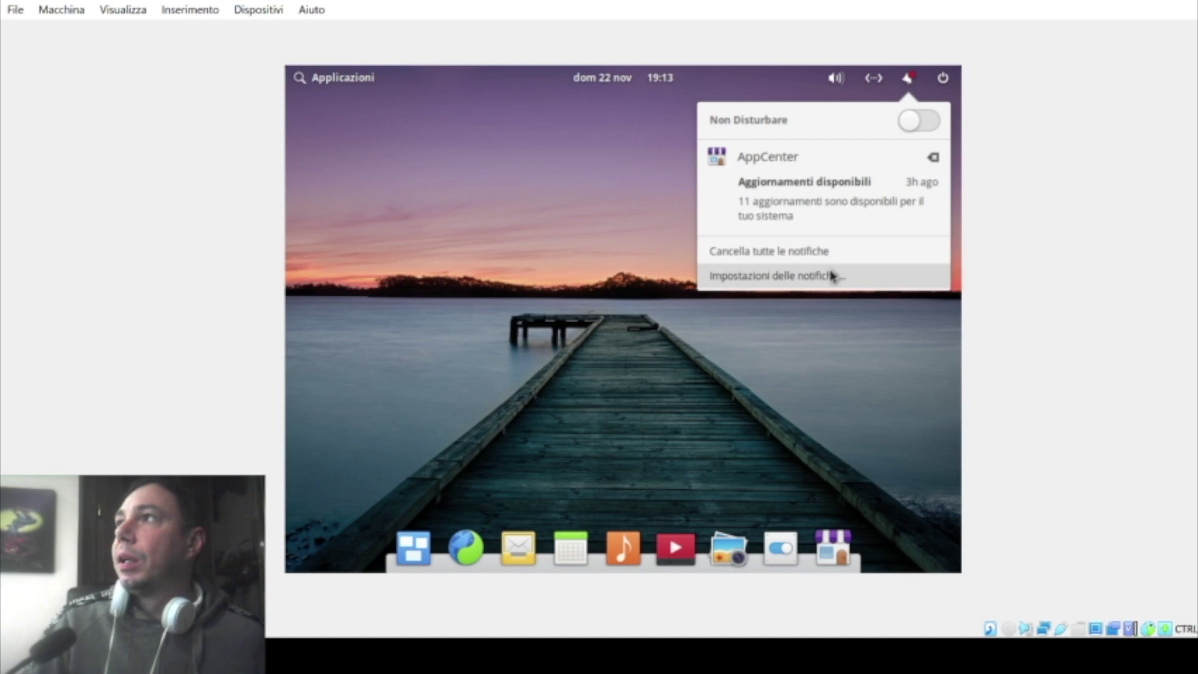
{"action": "left_click", "coordinate": [571, 223]}
- View both pages of the installed applications list and close it
{"action": "left_click", "coordinate": [332, 81]}
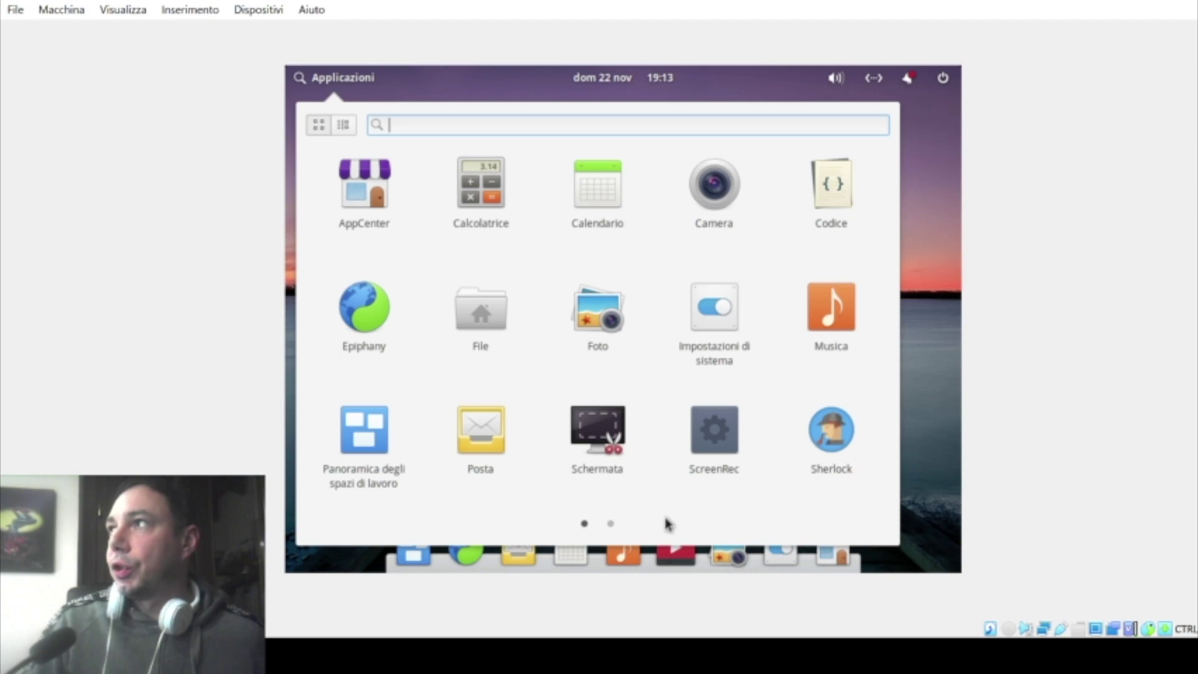
{"action": "left_click", "coordinate": [611, 525]}
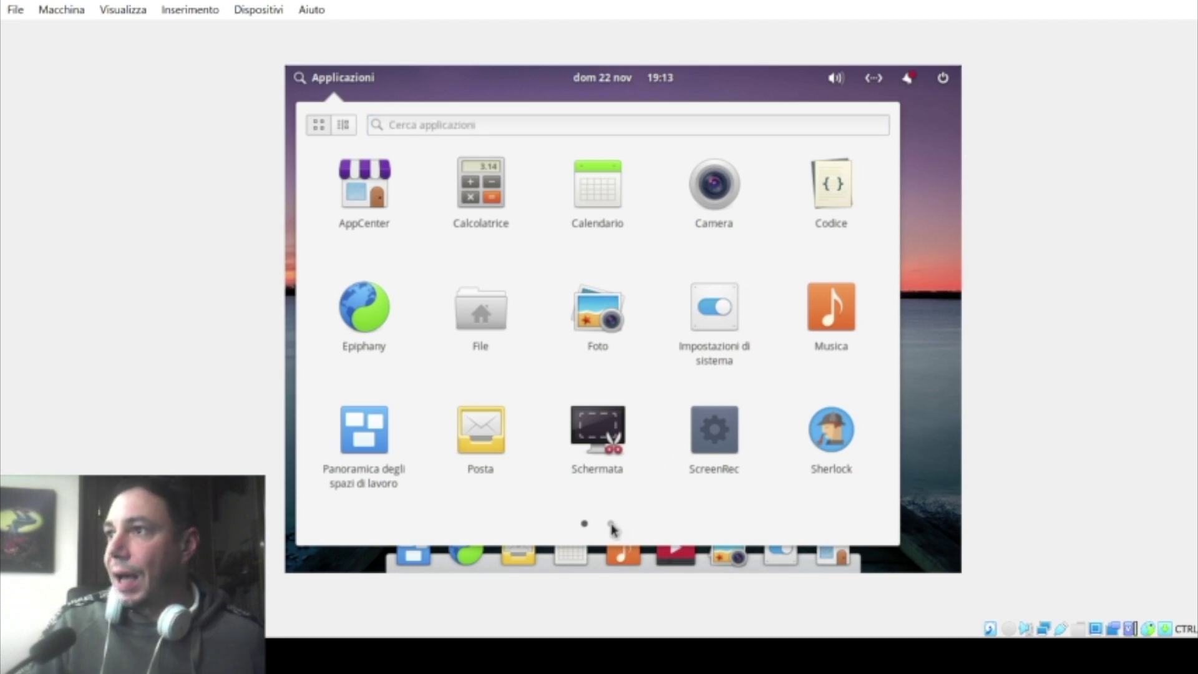
{"action": "left_click", "coordinate": [611, 526]}
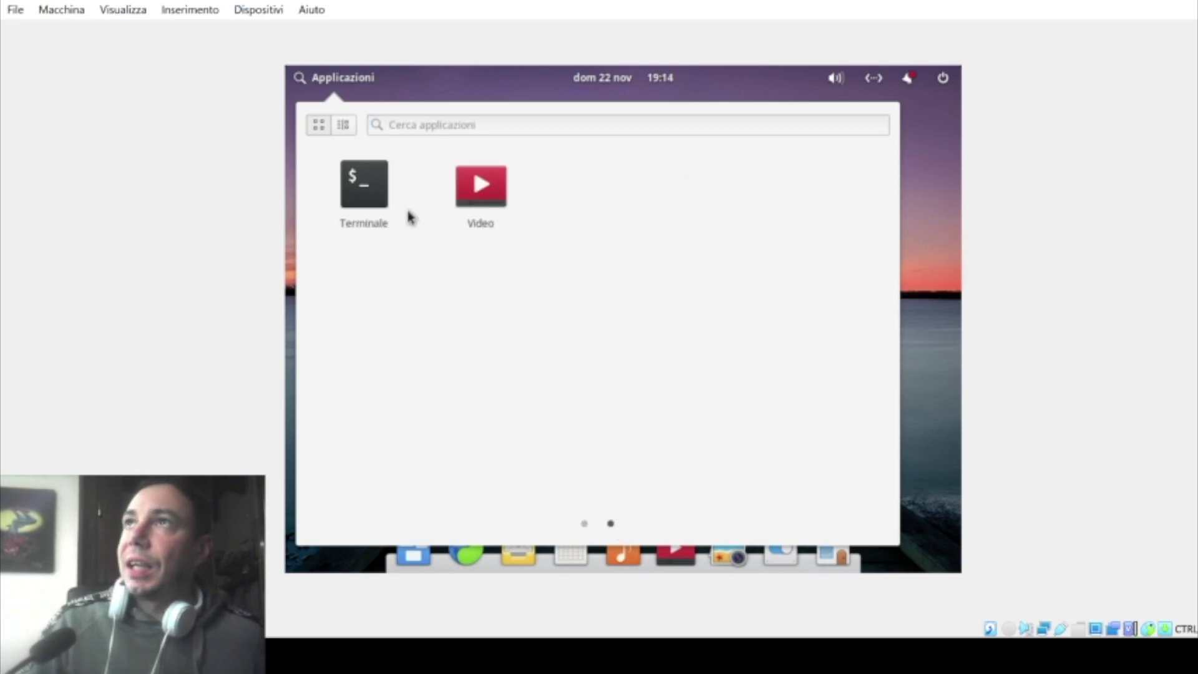
{"action": "left_click", "coordinate": [918, 206]}
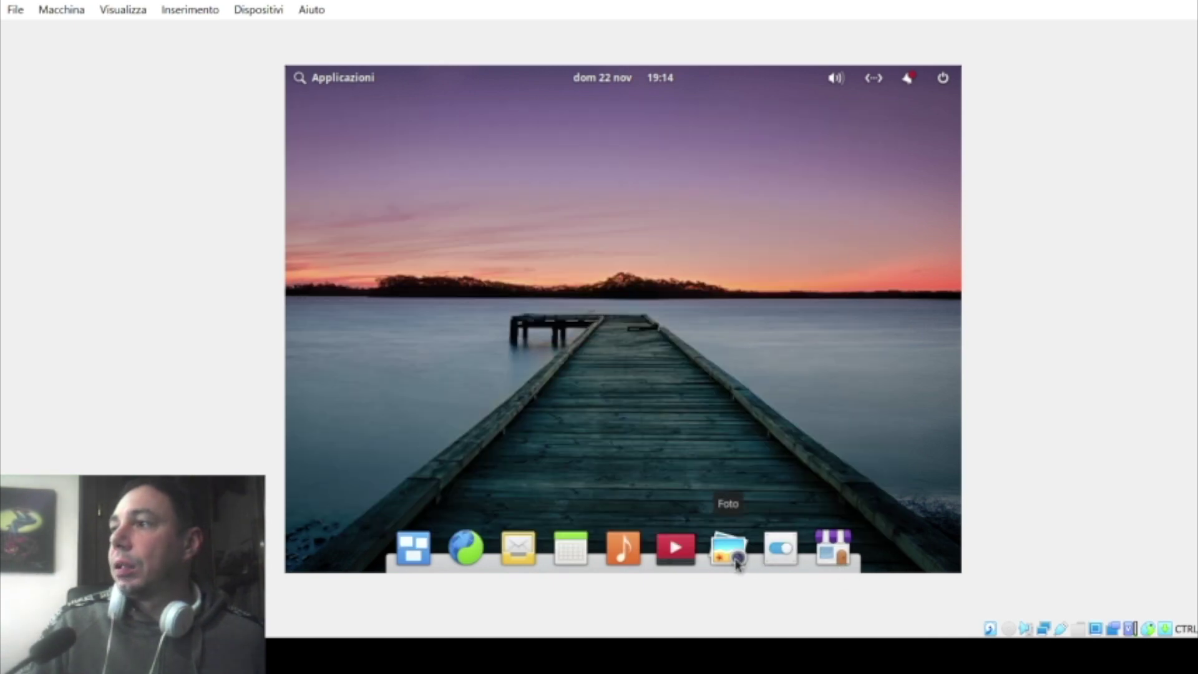
- Open the Scrivania page of the system settings and set the dark wallpaper with the white lantern as the background
{"action": "left_click", "coordinate": [778, 562]}
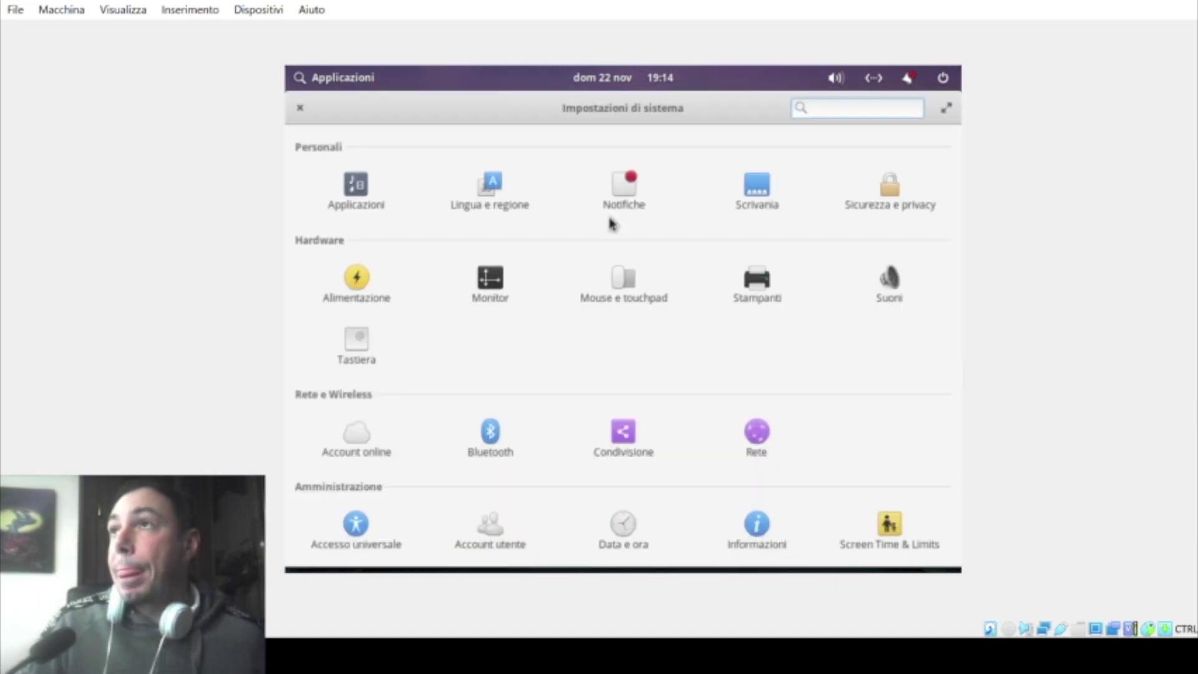
{"action": "left_click", "coordinate": [757, 182]}
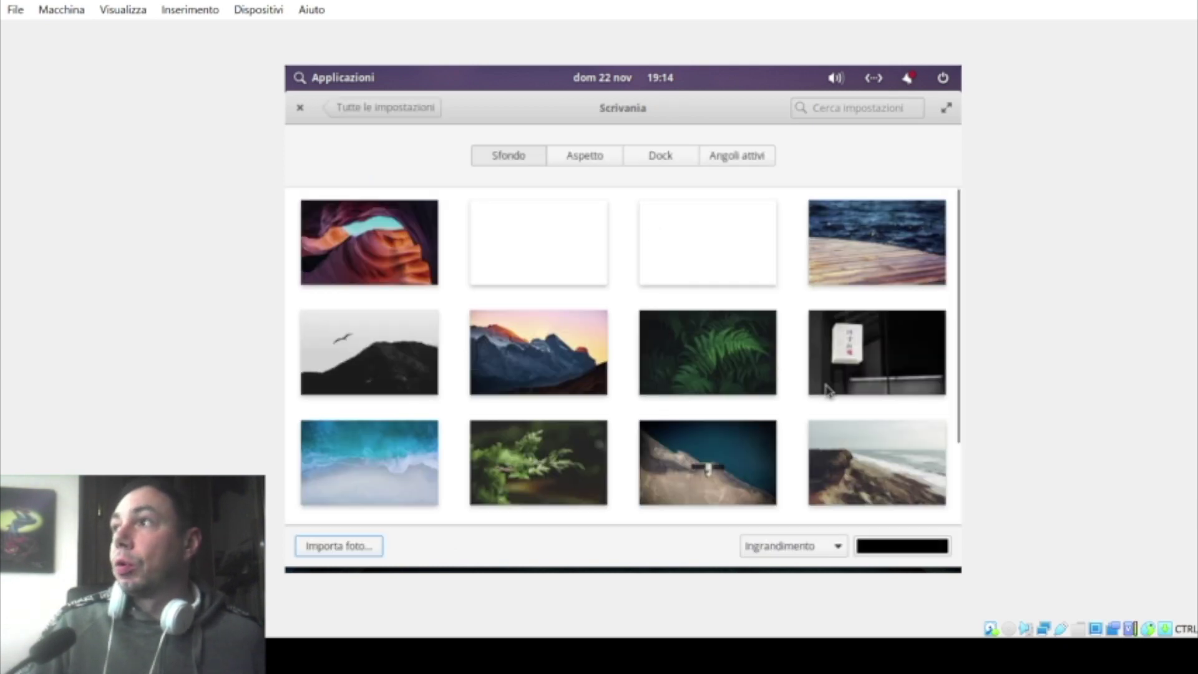
{"action": "left_click", "coordinate": [879, 376]}
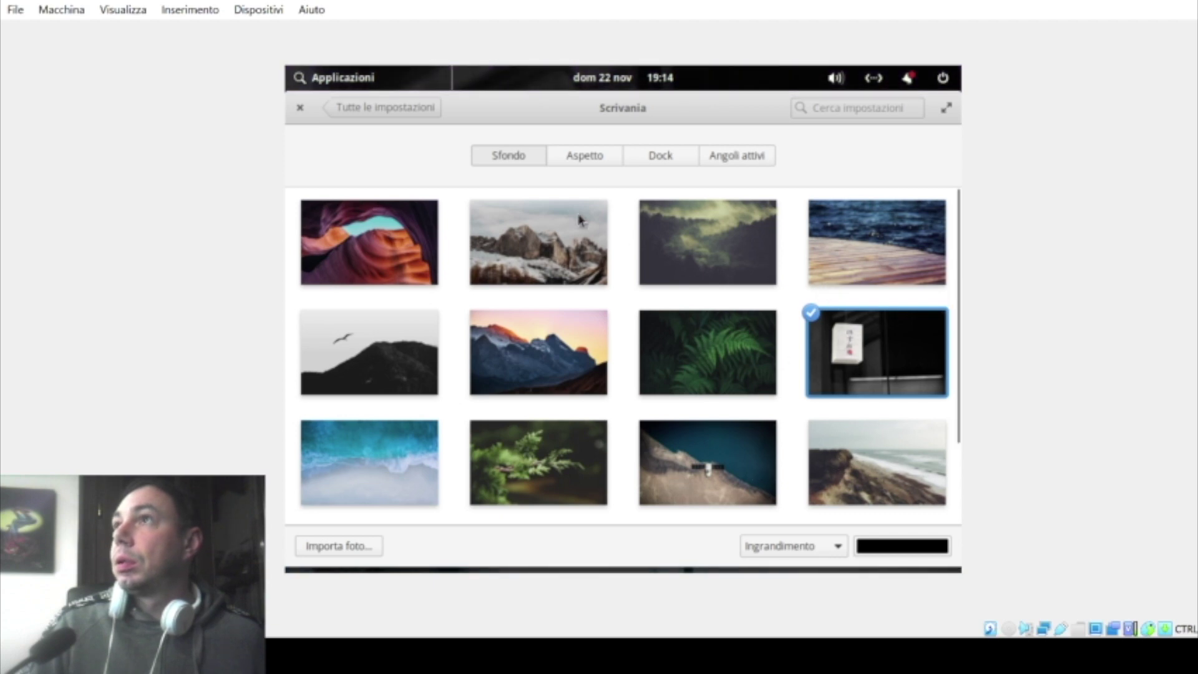
- Check the desktop appearance options and set the dock's icon size to the smallest option
{"action": "left_click", "coordinate": [575, 160]}
{"action": "left_click", "coordinate": [659, 166]}
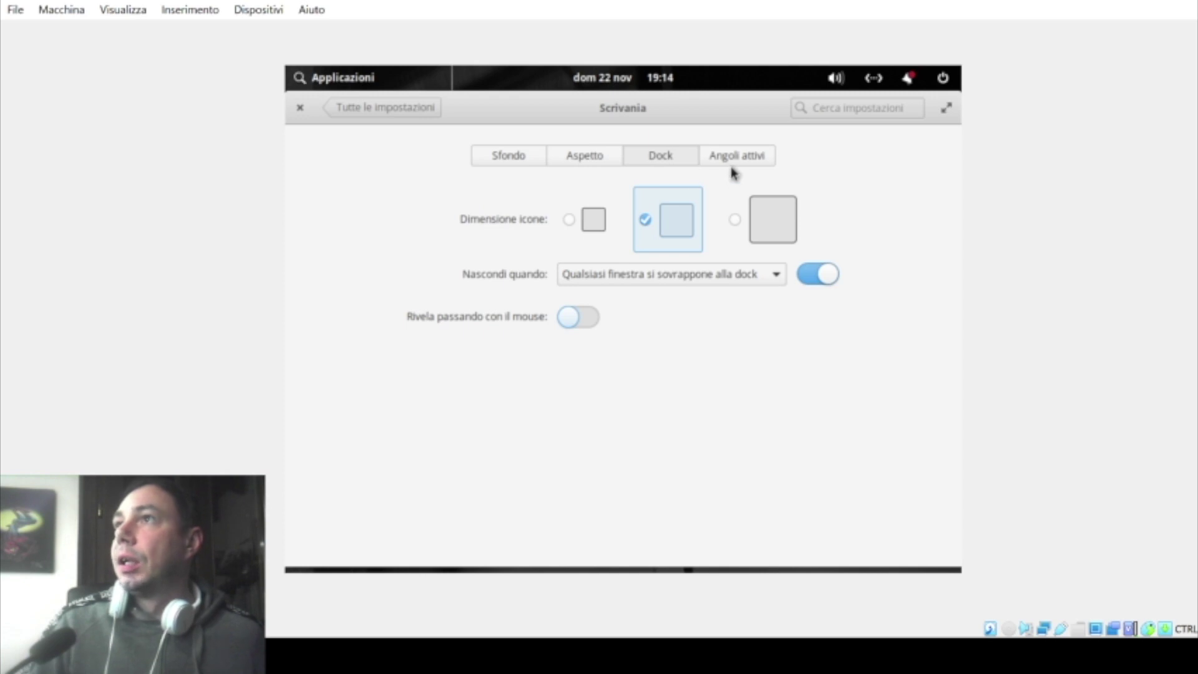
{"action": "left_click", "coordinate": [569, 220]}
- View the Angoli attivi settings for the screen corners and close the system settings
{"action": "left_click", "coordinate": [722, 161]}
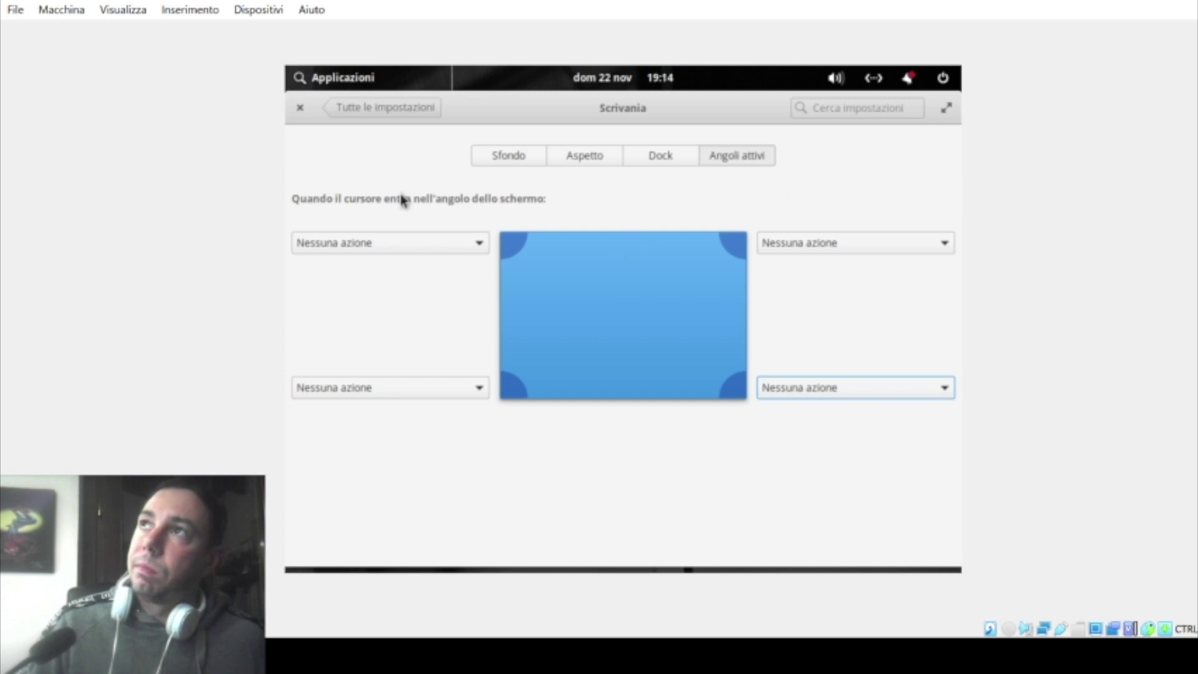
{"action": "left_click", "coordinate": [352, 111]}
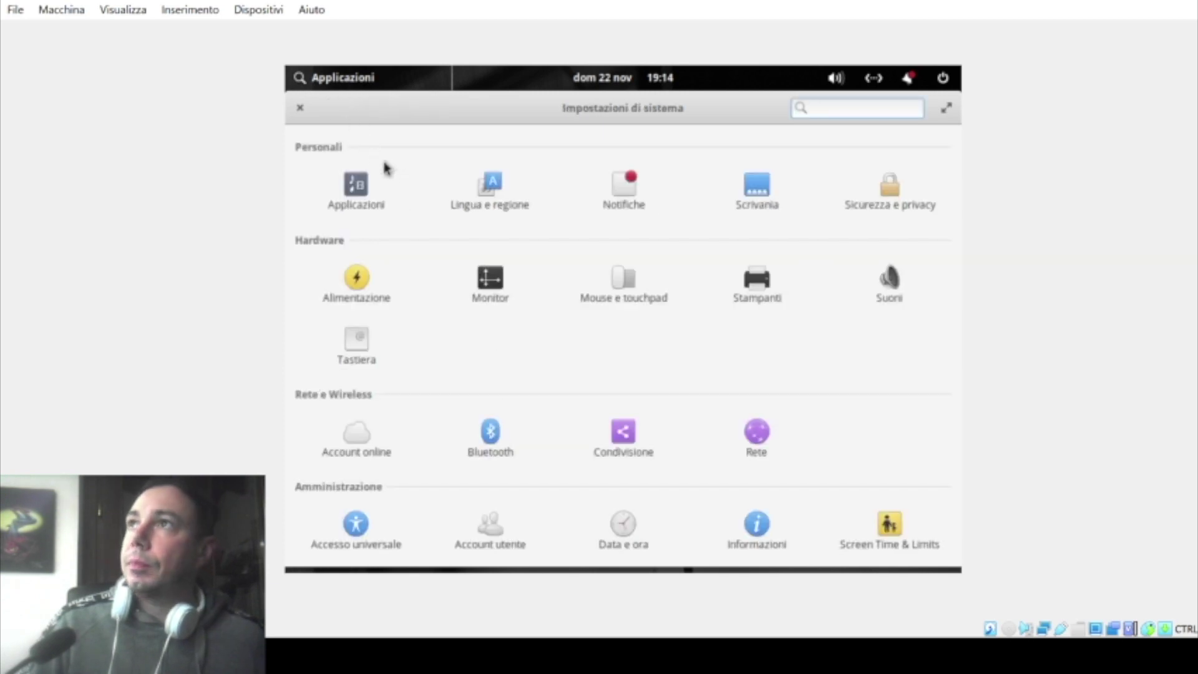
{"action": "left_click", "coordinate": [299, 107]}
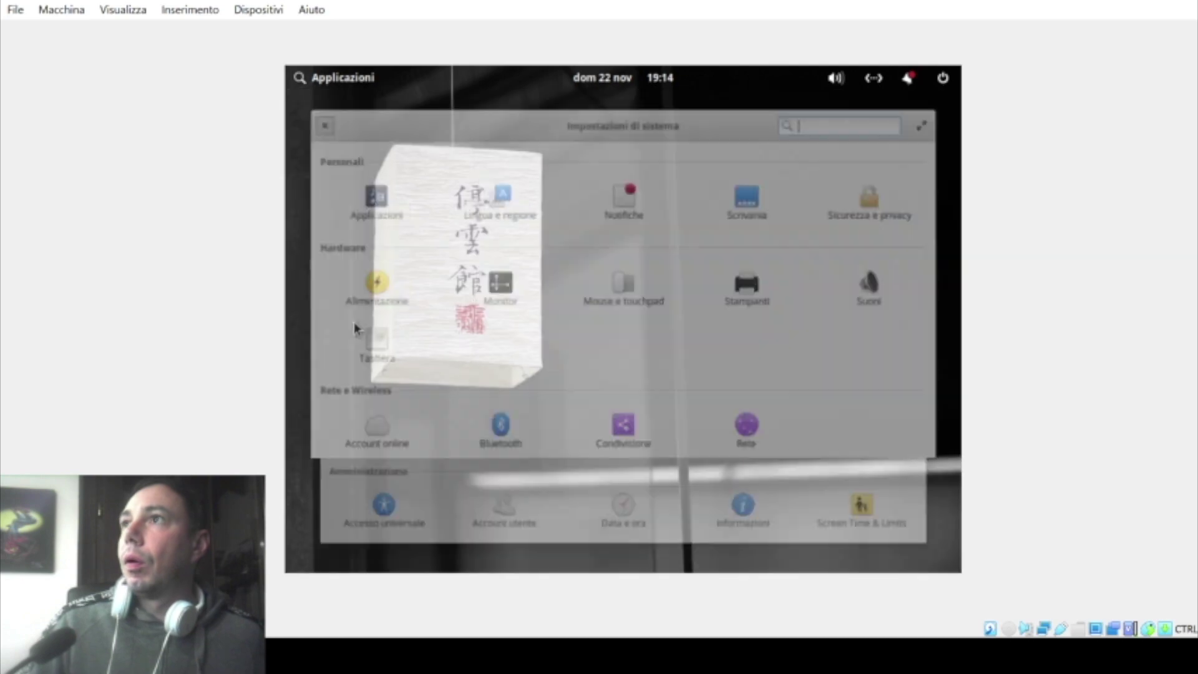